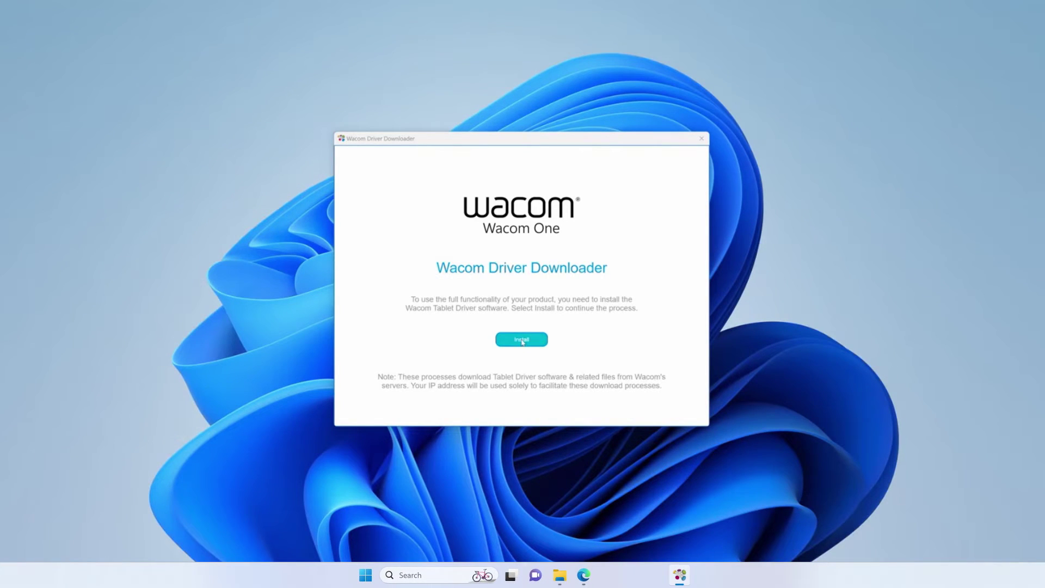
- Install the Wacom tablet driver, approving the admin prompt and accepting the licence agreement
{"action": "left_click", "coordinate": [522, 340]}
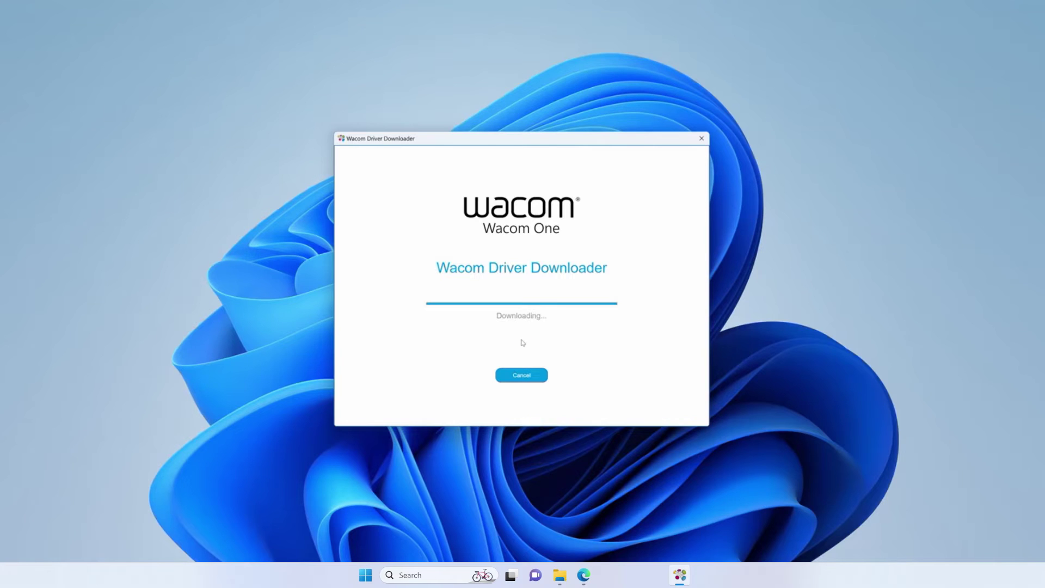
{"action": "key", "text": "Tab"}
{"action": "type", "text": "••"}
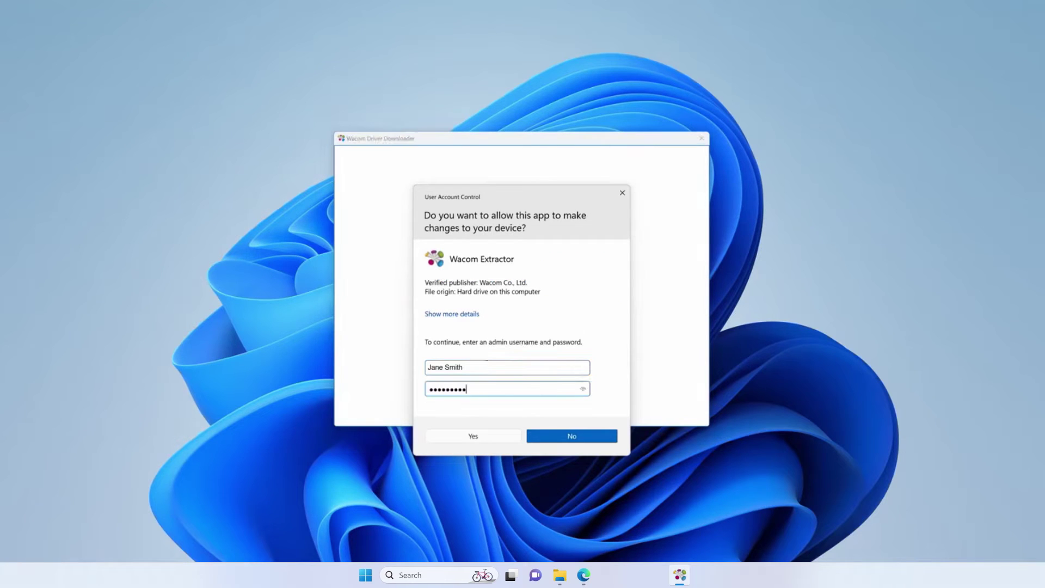
{"action": "left_click", "coordinate": [452, 439]}
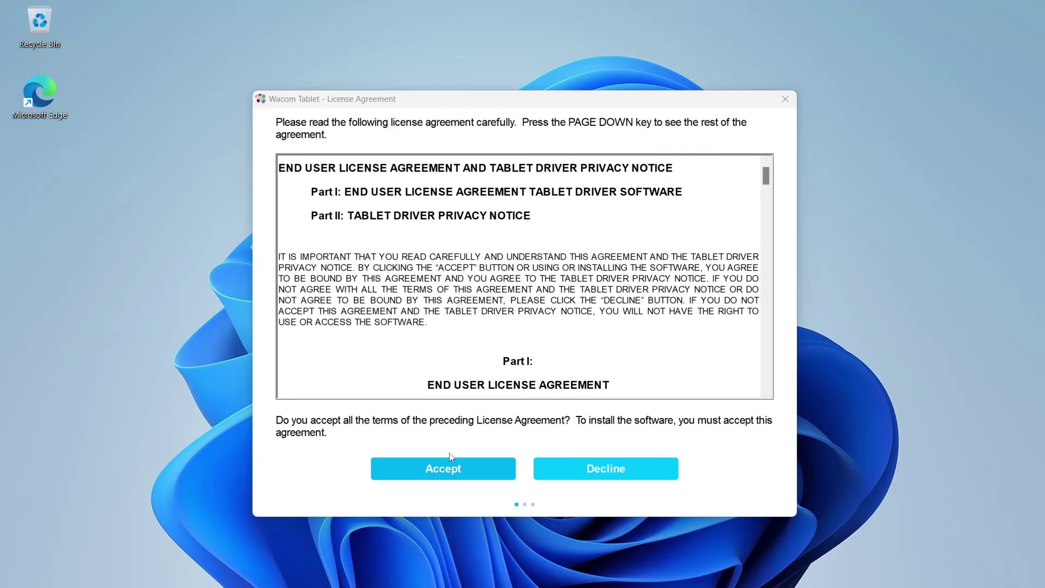
{"action": "left_click", "coordinate": [448, 463]}
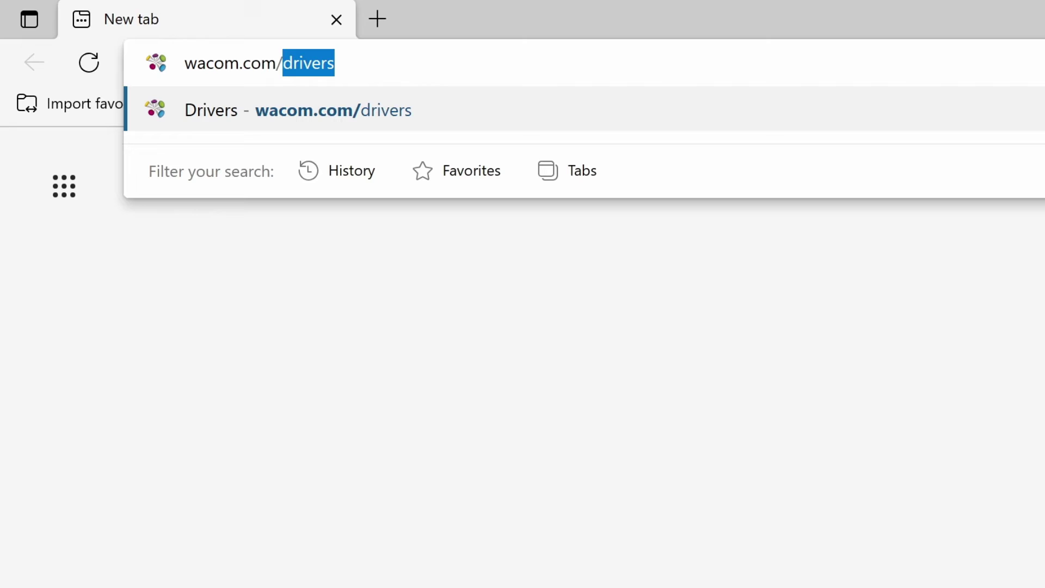
- Go to wacom.com/drivers, search 'wacom one', and download the Windows driver 6.4.2-3
{"action": "type", "text": "ivers"}
{"action": "key", "text": "Return"}
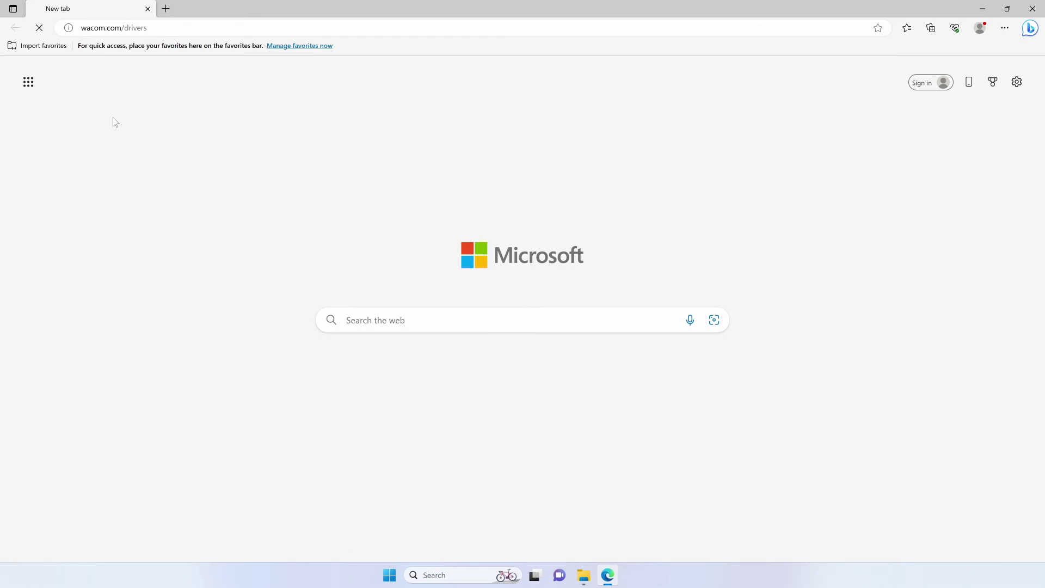
{"action": "type", "text": "w"}
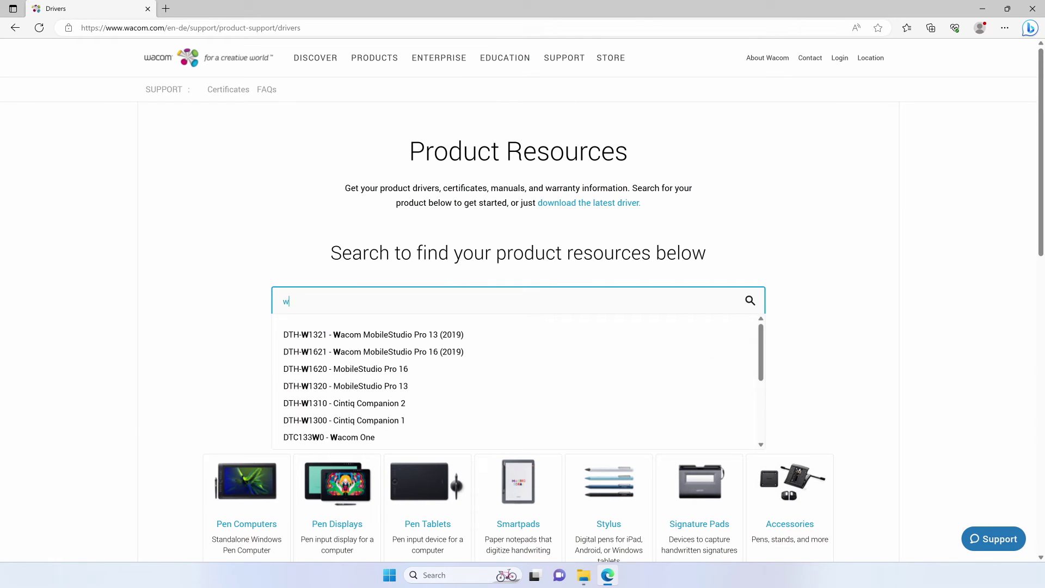
{"action": "type", "text": "acom one"}
{"action": "key", "text": "Return"}
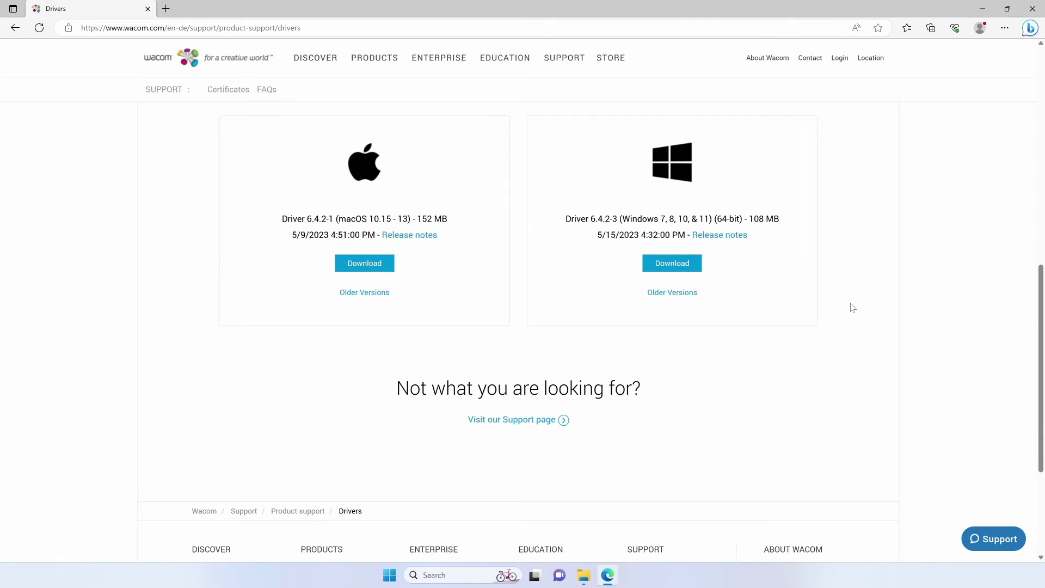
{"action": "left_click", "coordinate": [672, 263]}
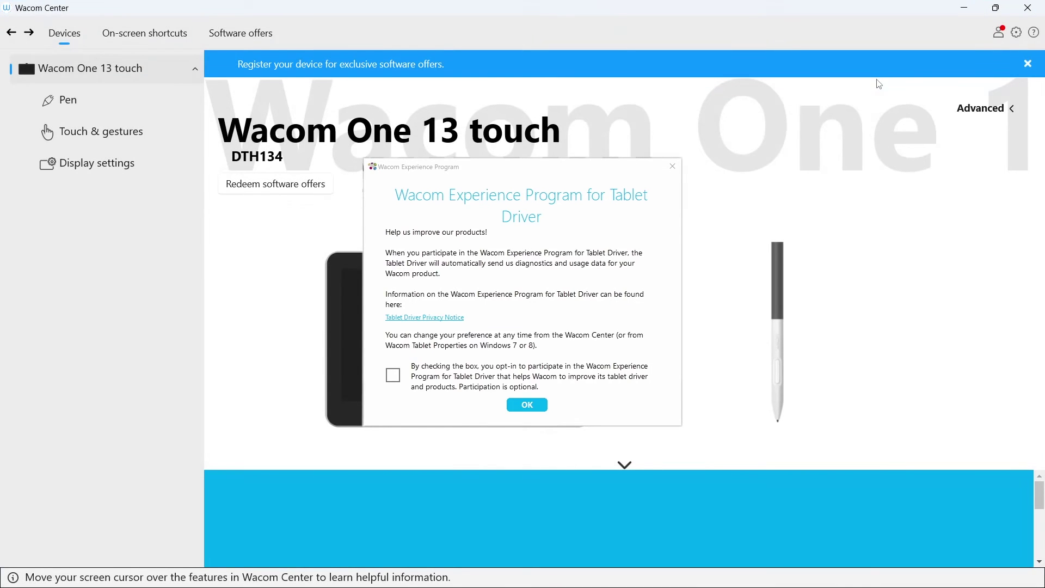
- Decline the Experience Program and step through the wizard's pen hover, pen buttons and touch pages
{"action": "left_click", "coordinate": [526, 406]}
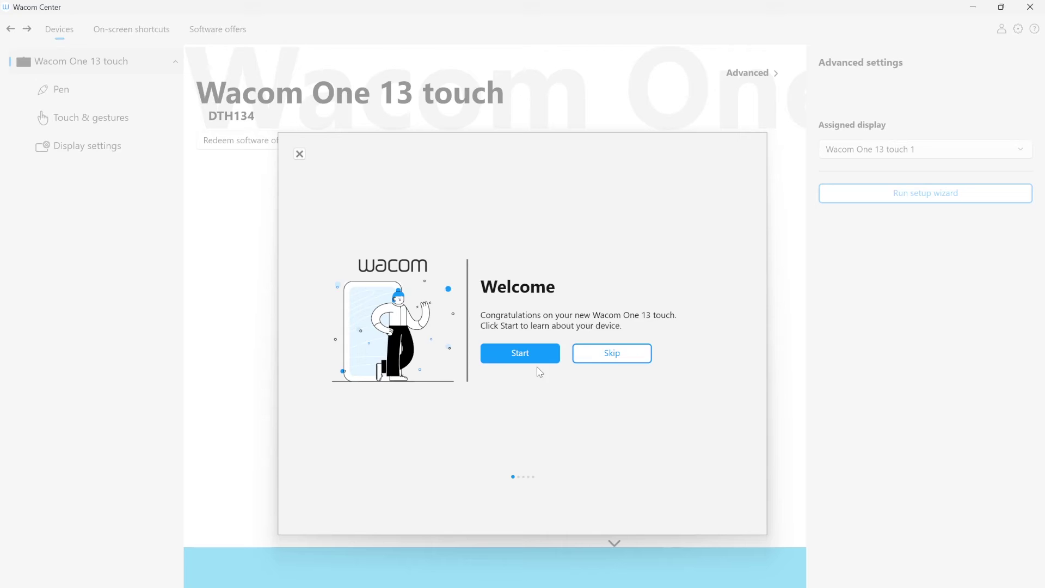
{"action": "left_click", "coordinate": [531, 356]}
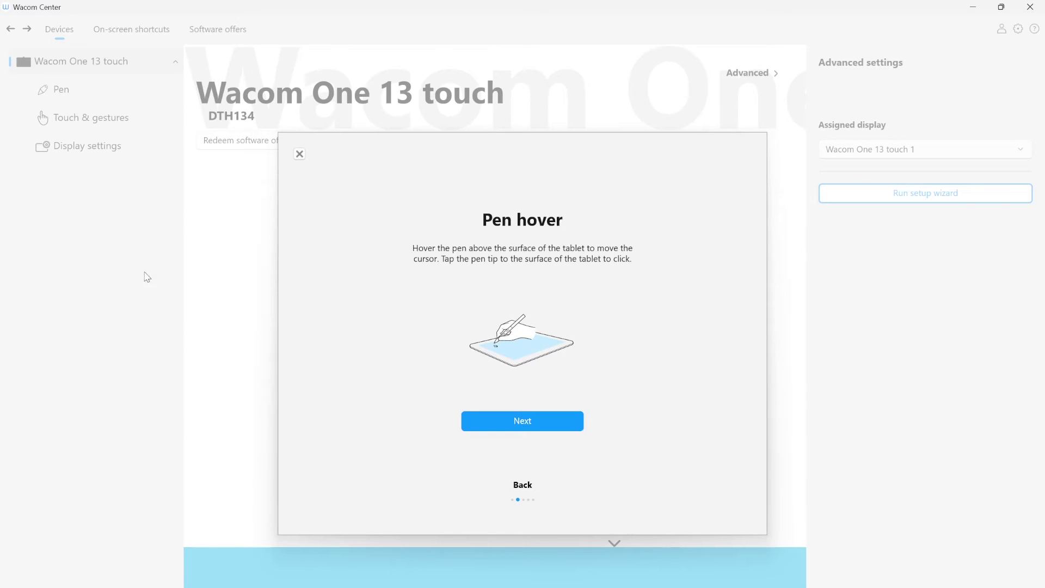
{"action": "left_click", "coordinate": [523, 427]}
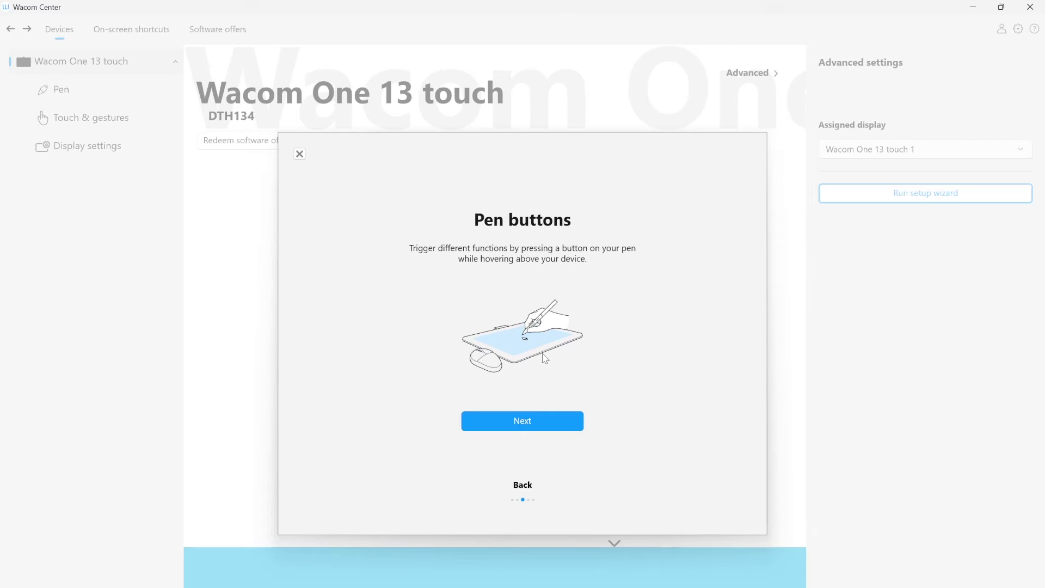
{"action": "left_click", "coordinate": [529, 424]}
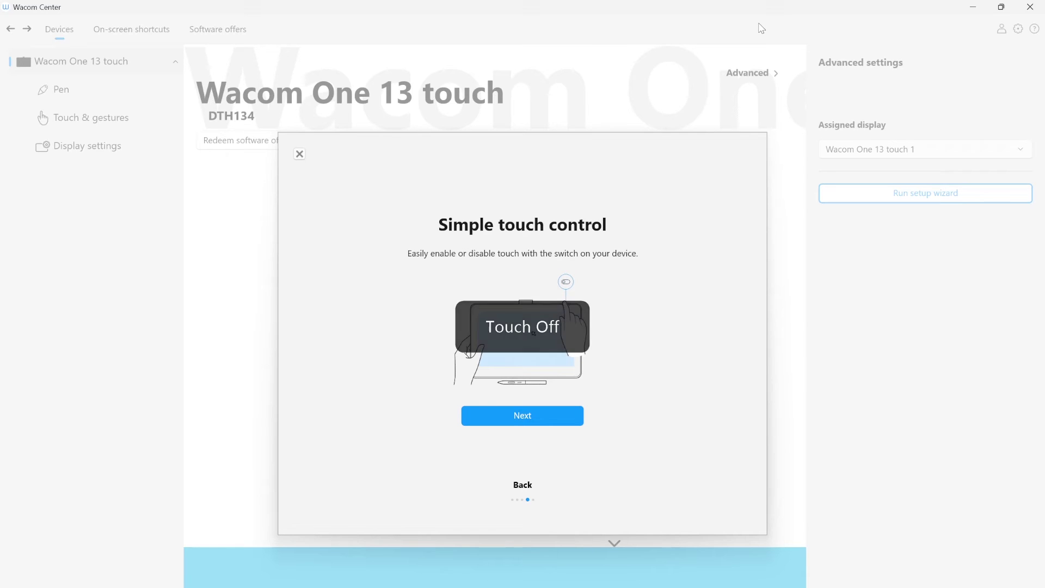
{"action": "left_click", "coordinate": [527, 423]}
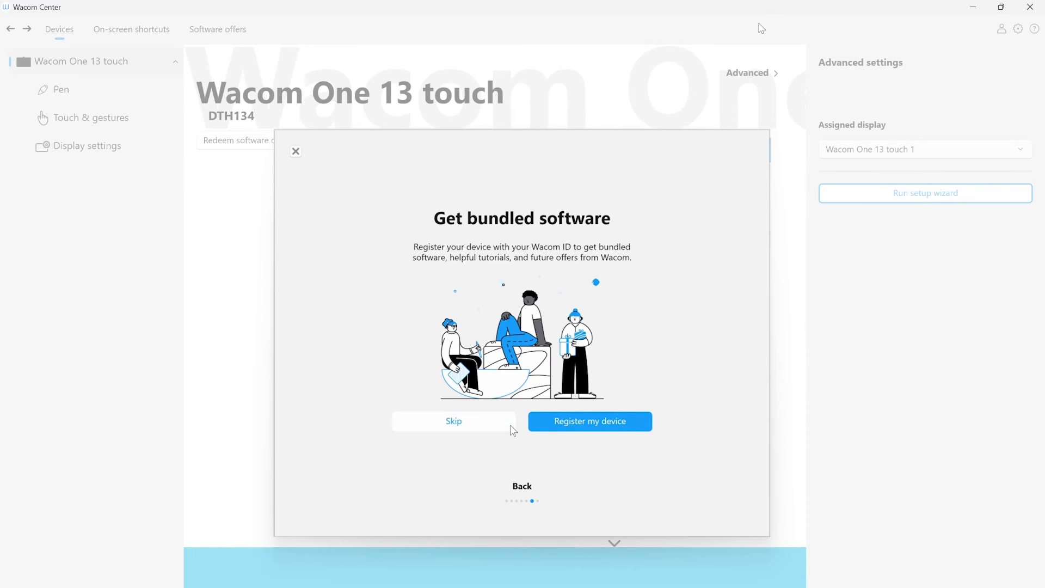
- Sign in with the Wacom ID e-mail and password, confirm the Wacom One registration, and view software offers
{"action": "left_click", "coordinate": [551, 430]}
{"action": "left_click", "coordinate": [191, 226]}
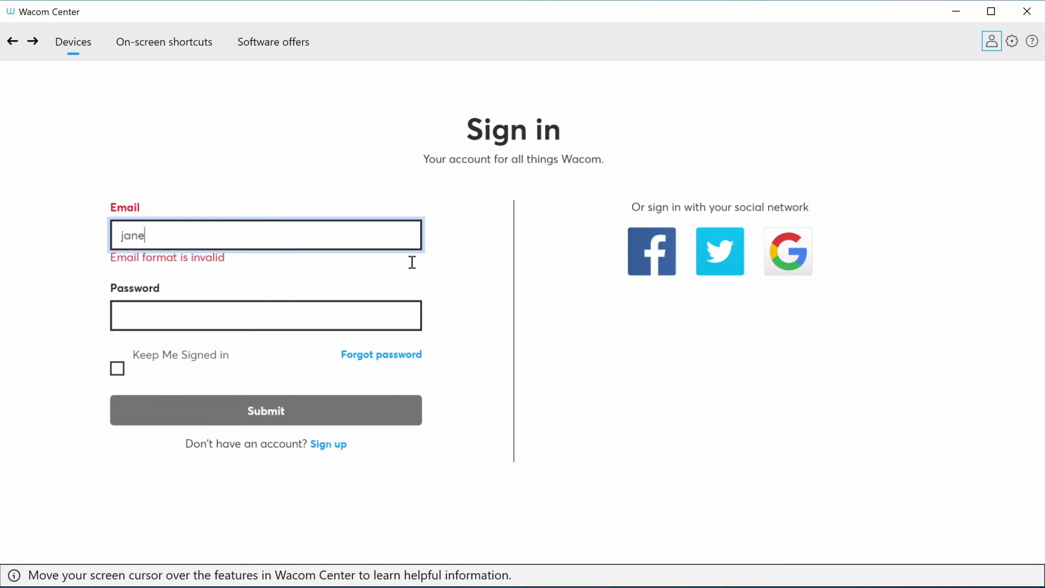
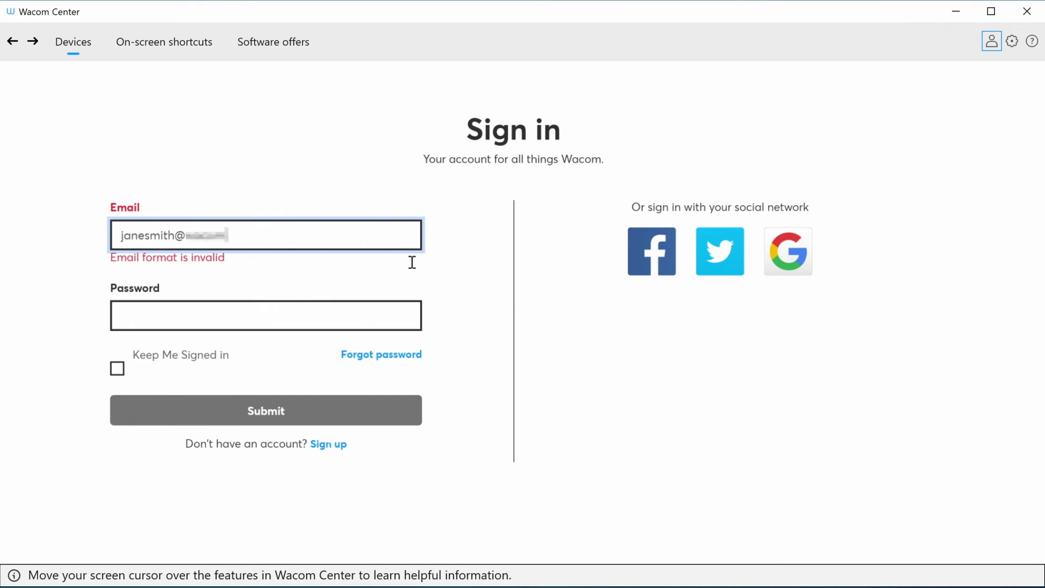
{"action": "key", "text": "Tab"}
{"action": "type", "text": "p"}
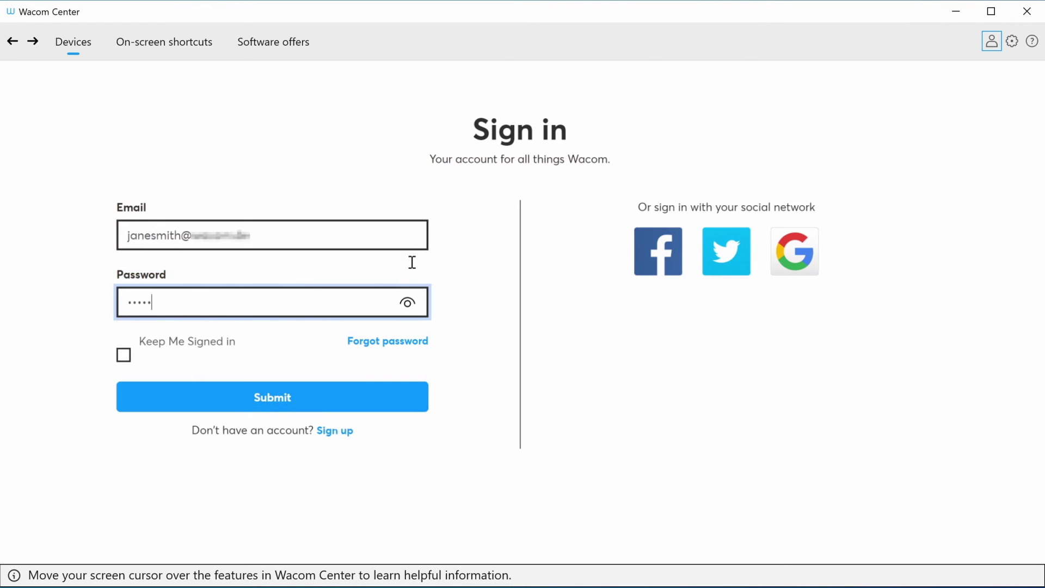
{"action": "key", "text": "Return"}
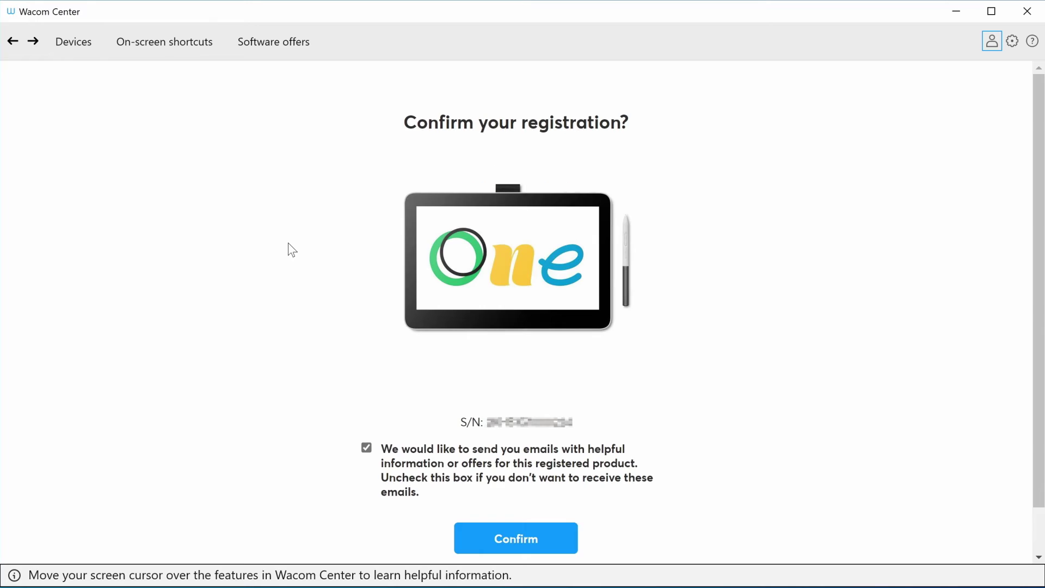
{"action": "left_click", "coordinate": [524, 549]}
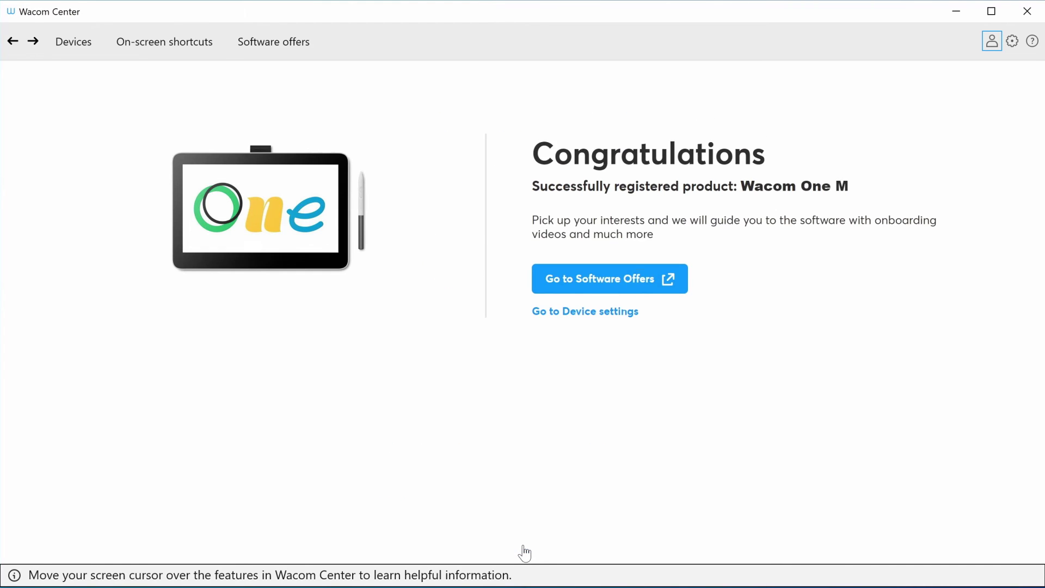
{"action": "left_click", "coordinate": [605, 294]}
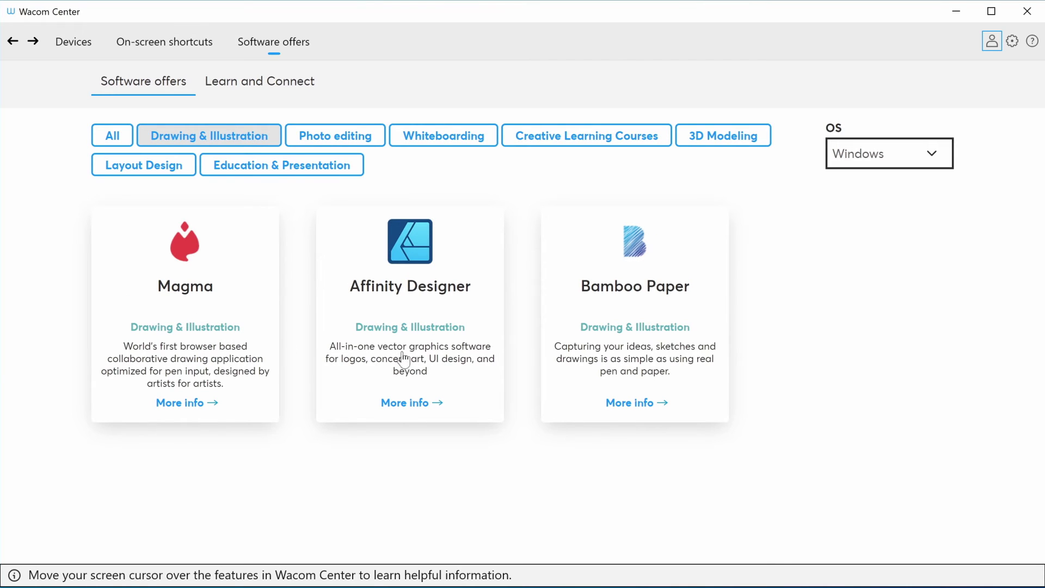
- Filter offers to Photo editing, then open and scroll the Wacom One Learn and Connect page
{"action": "left_click", "coordinate": [347, 143]}
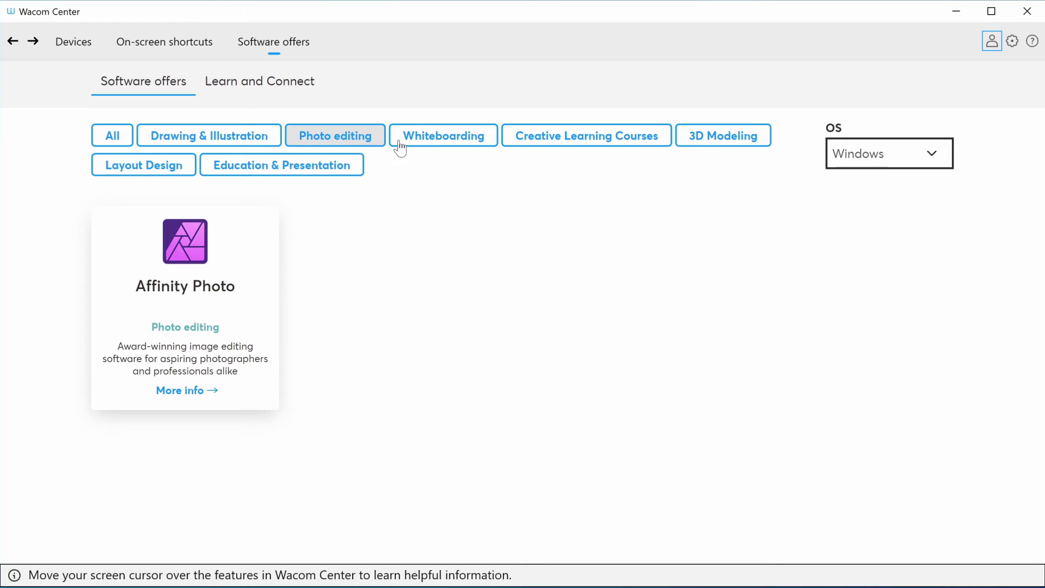
{"action": "left_click", "coordinate": [290, 94]}
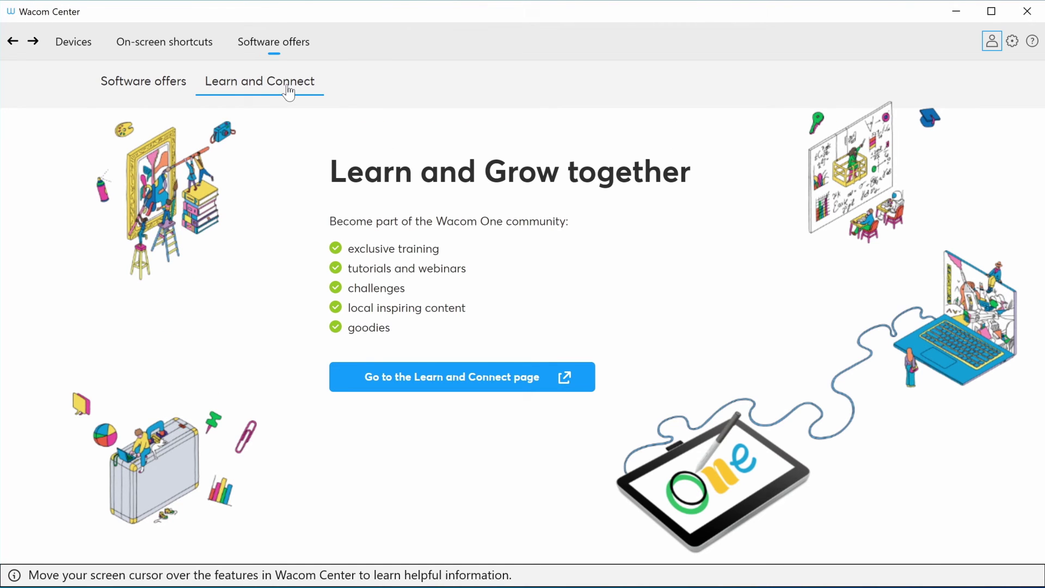
{"action": "left_click", "coordinate": [416, 385]}
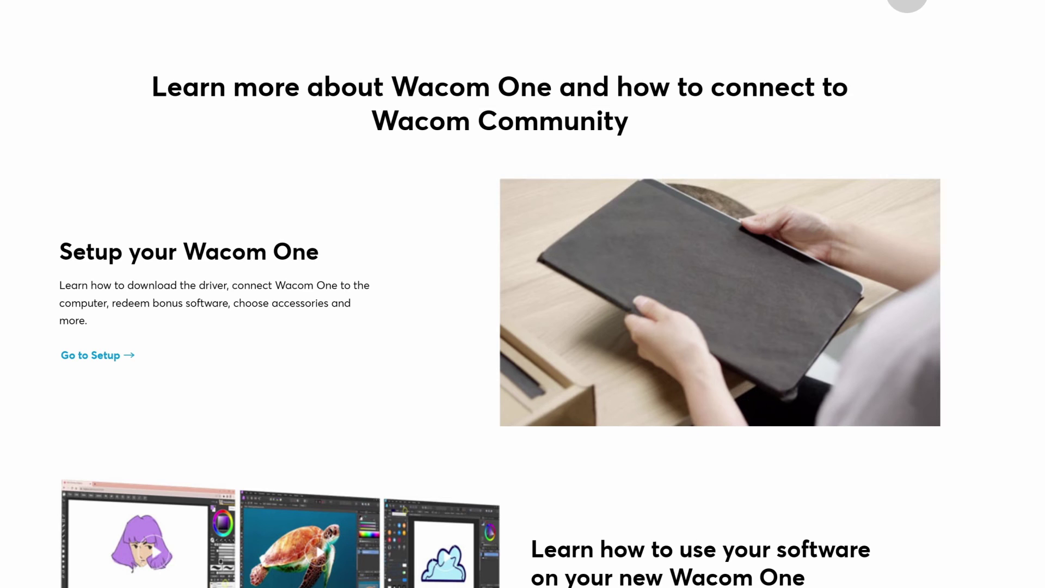
{"action": "scroll", "coordinate": [522, 294], "scroll_direction": "down", "scroll_amount": 8}
{"action": "scroll", "coordinate": [522, 294], "scroll_direction": "down", "scroll_amount": 2}
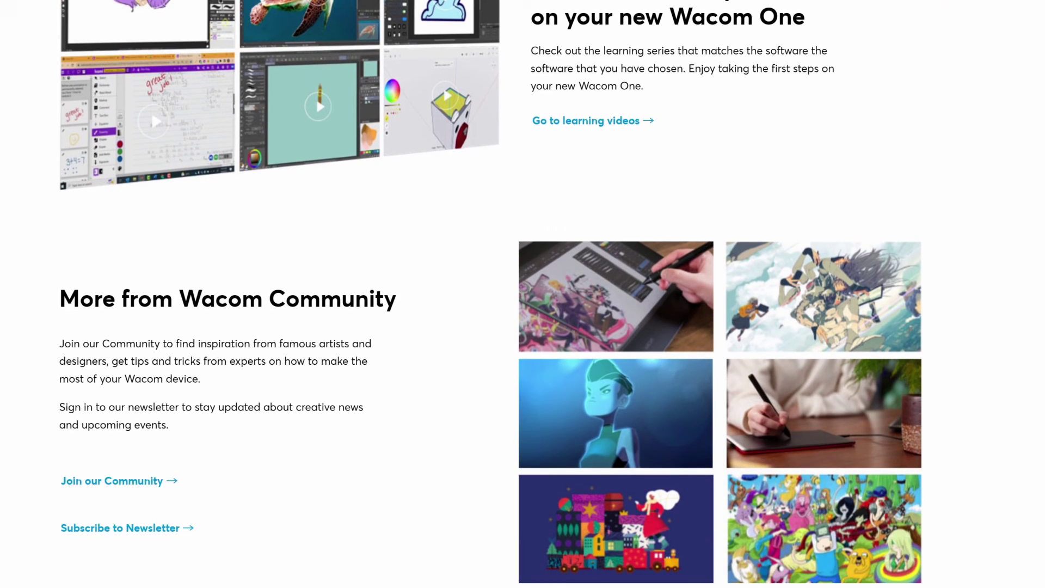
{"action": "scroll", "coordinate": [644, 488], "scroll_direction": "up", "scroll_amount": 10}
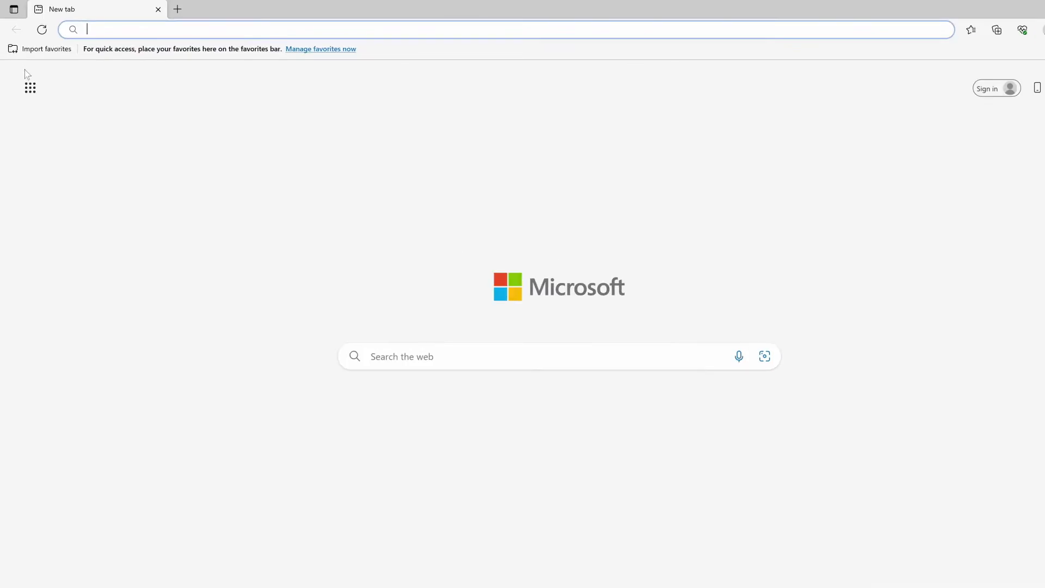
- Load start.wacom.one, open the Wacom One pen display guide, and scroll through its setup steps
{"action": "type", "text": "s"}
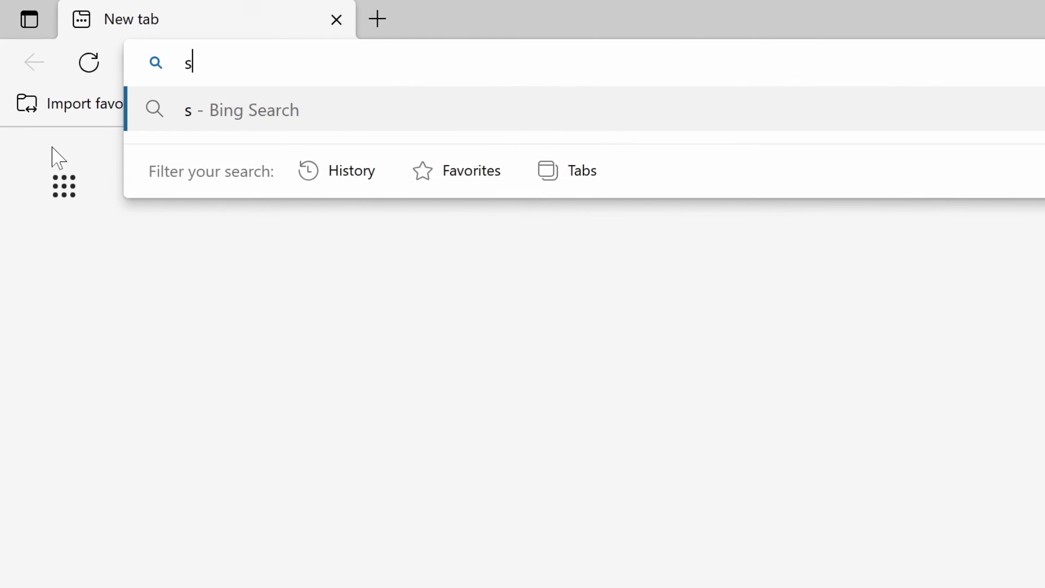
{"action": "type", "text": "tart.wacom.one"}
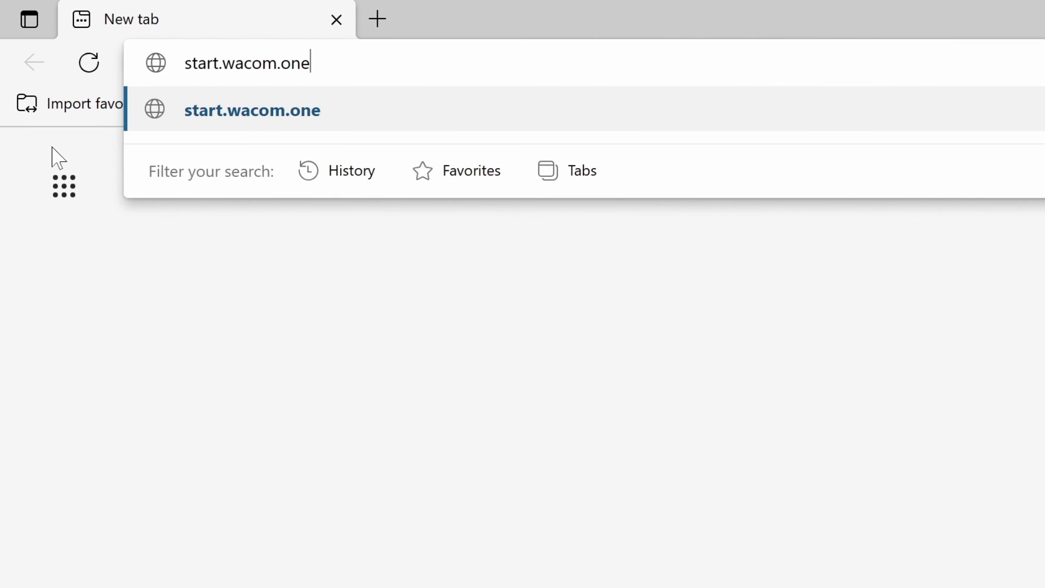
{"action": "key", "text": "Return"}
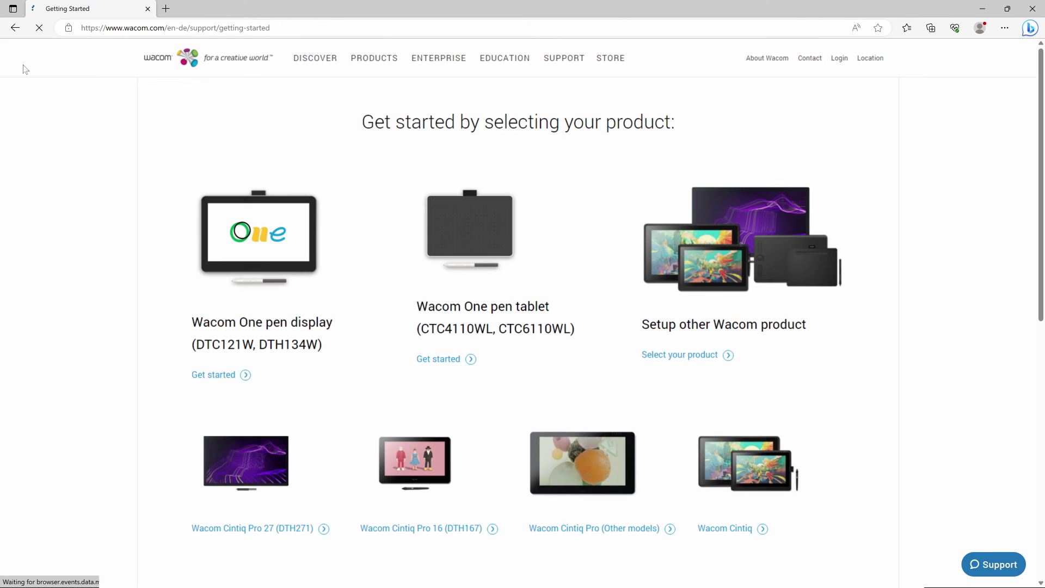
{"action": "left_click", "coordinate": [213, 375]}
{"action": "scroll", "coordinate": [1004, 214], "scroll_direction": "down", "scroll_amount": 15}
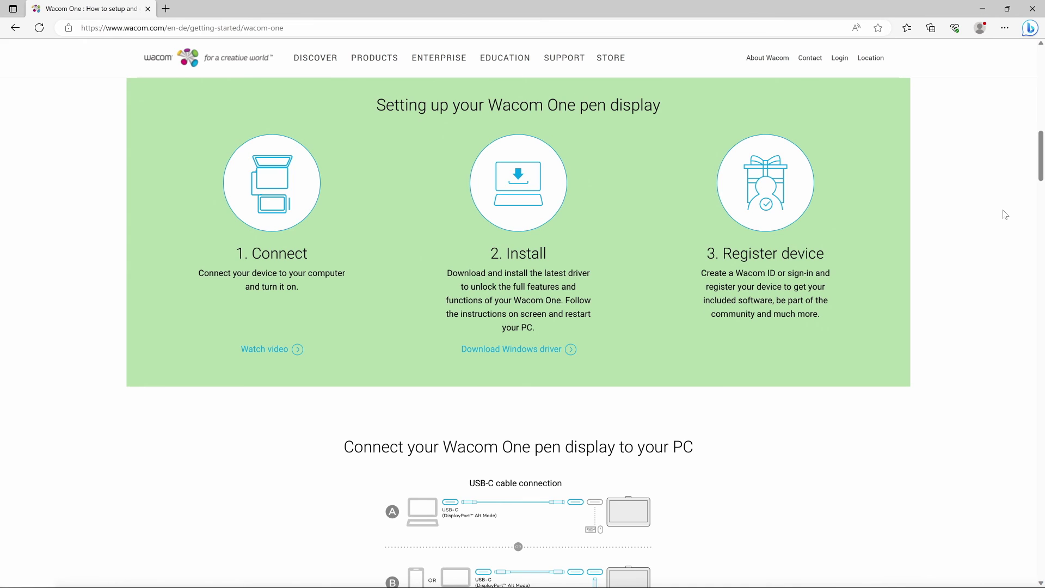
{"action": "scroll", "coordinate": [1005, 214], "scroll_direction": "down", "scroll_amount": 8}
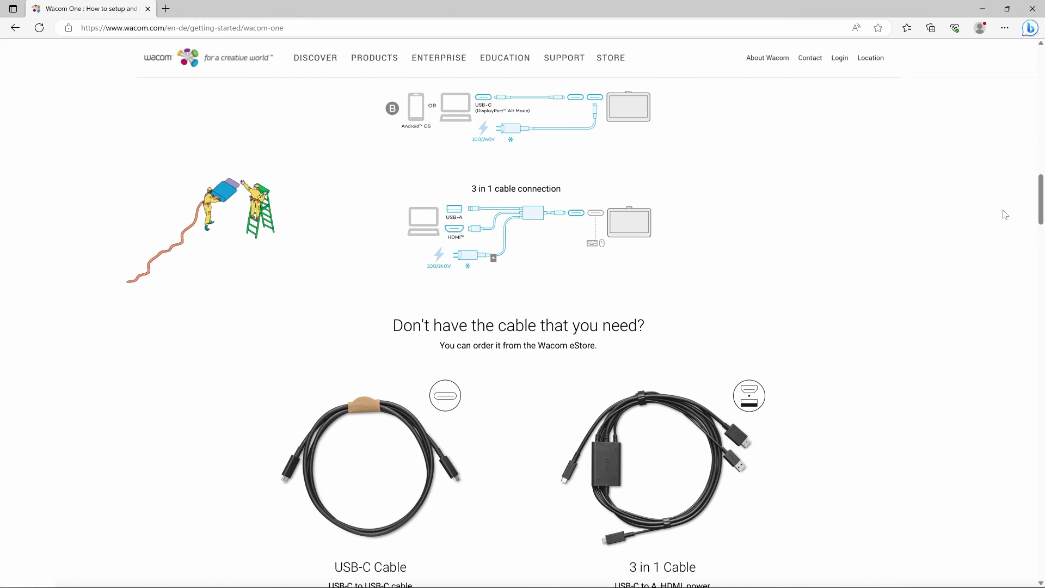
{"action": "scroll", "coordinate": [1004, 215], "scroll_direction": "down", "scroll_amount": 2}
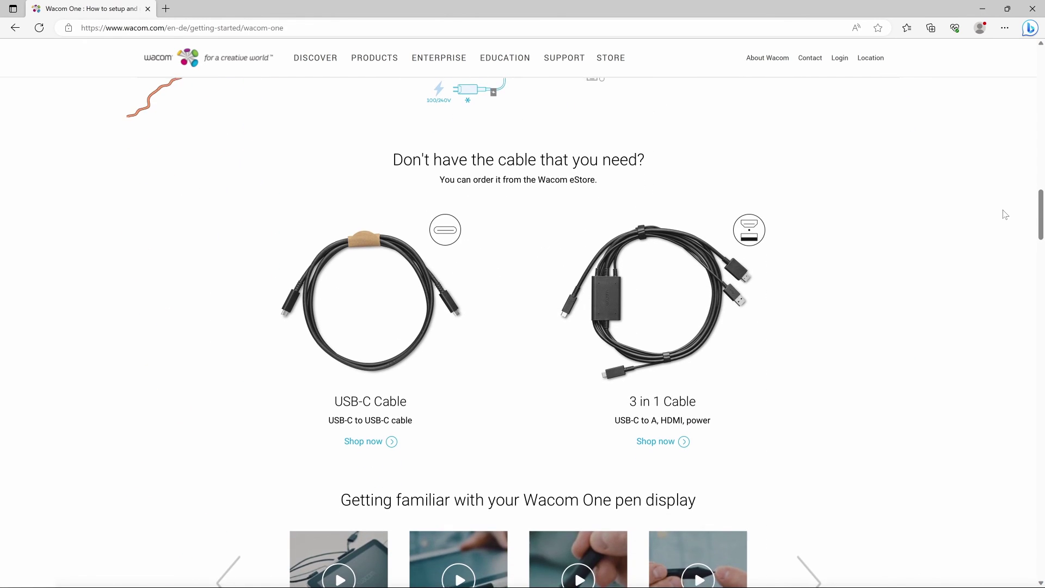
{"action": "key", "text": "Home"}
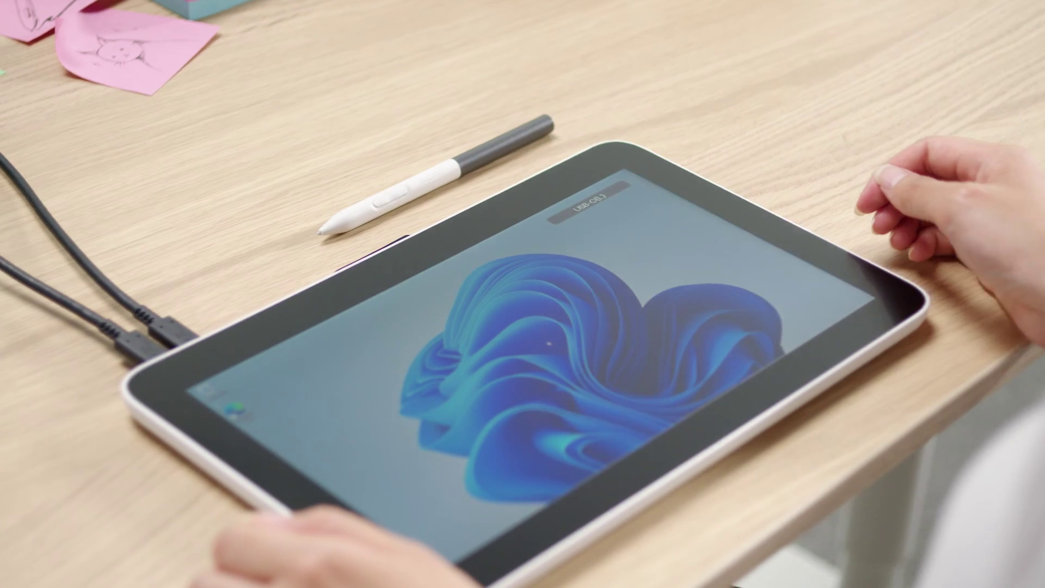